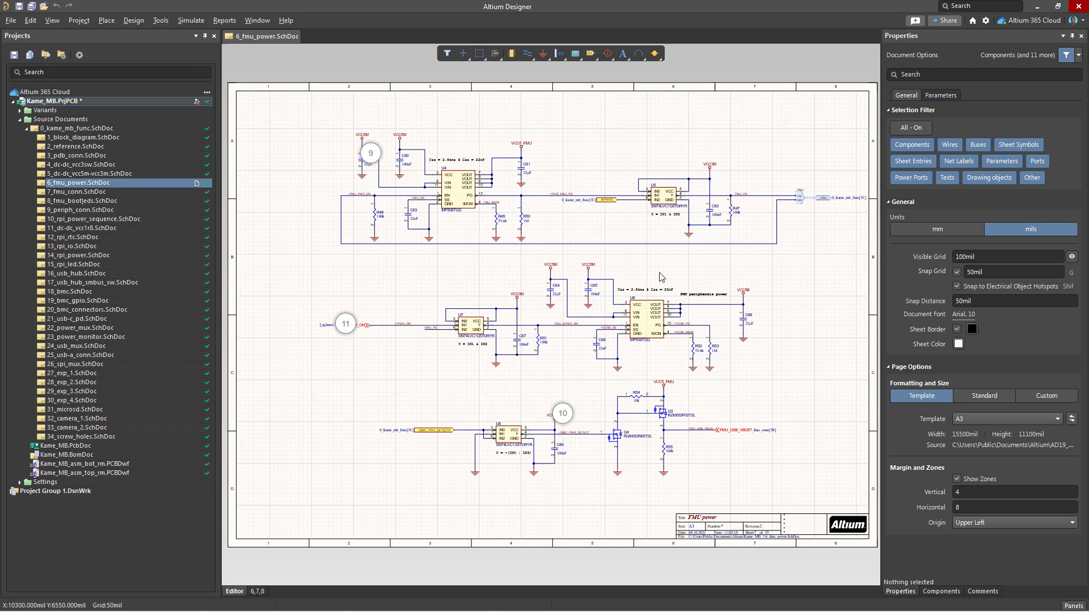
# Select the MP5087GG load switch U6 in the FMU peripherals power circuit and check its supply availability in the component properties
pyautogui.keyDown('ctrl'); pyautogui.scroll(2, 653, 309); pyautogui.keyUp('ctrl')
pyautogui.keyDown('ctrl'); pyautogui.scroll(3, 654, 309); pyautogui.keyUp('ctrl')
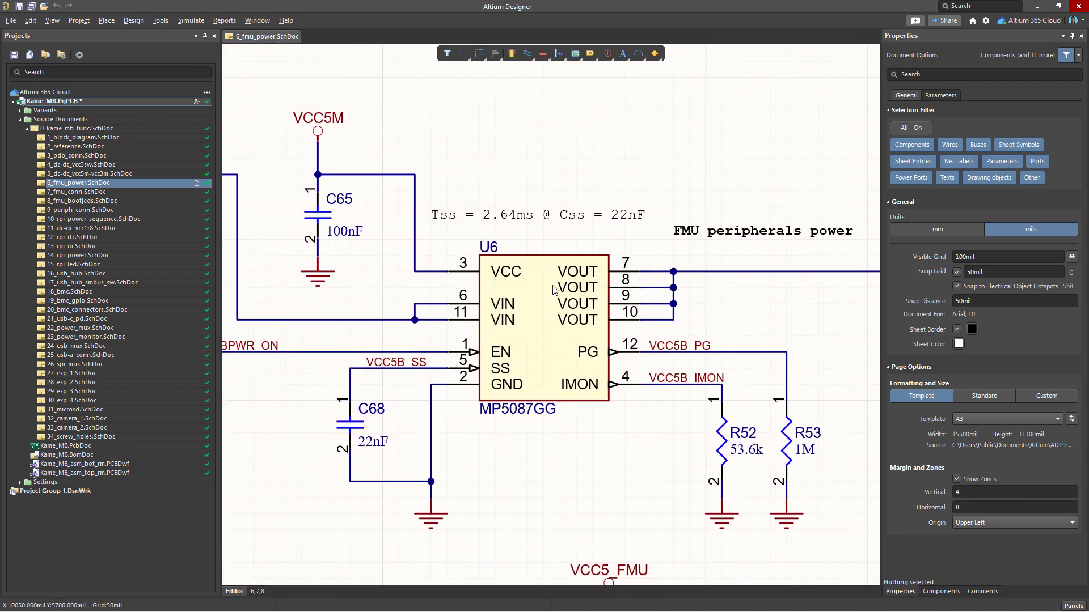
pyautogui.click(555, 290)
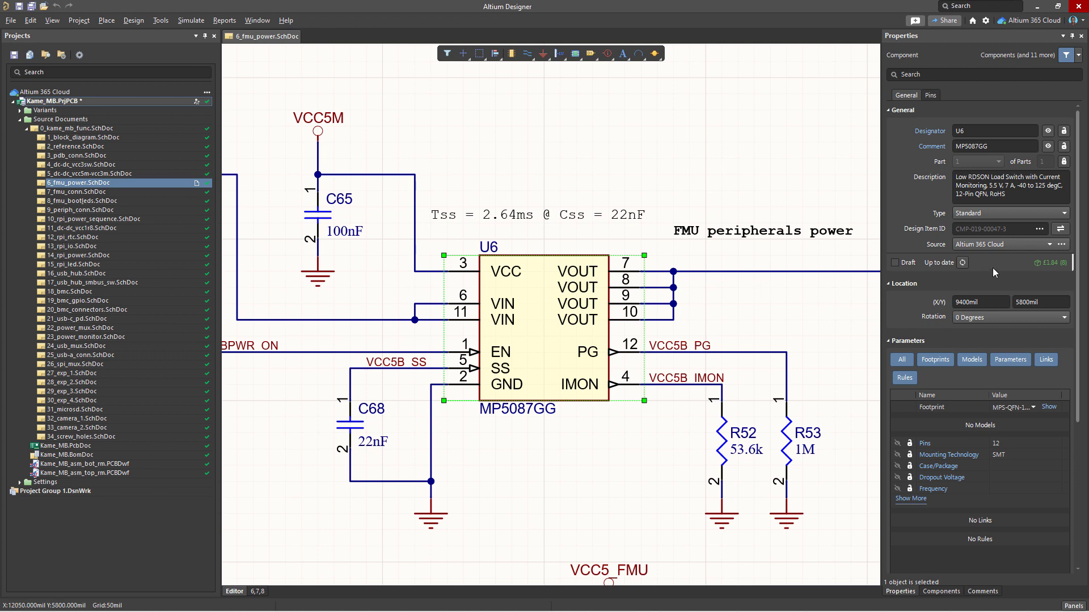
pyautogui.moveTo(1065, 270)
pyautogui.hotkey('alt', 'p')
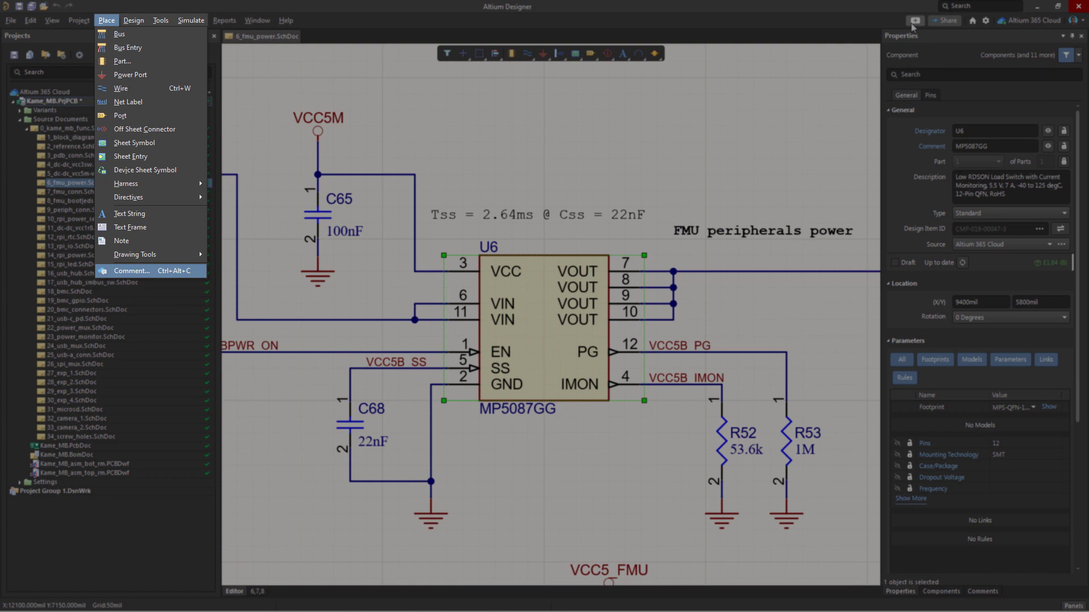
pyautogui.press('Escape')
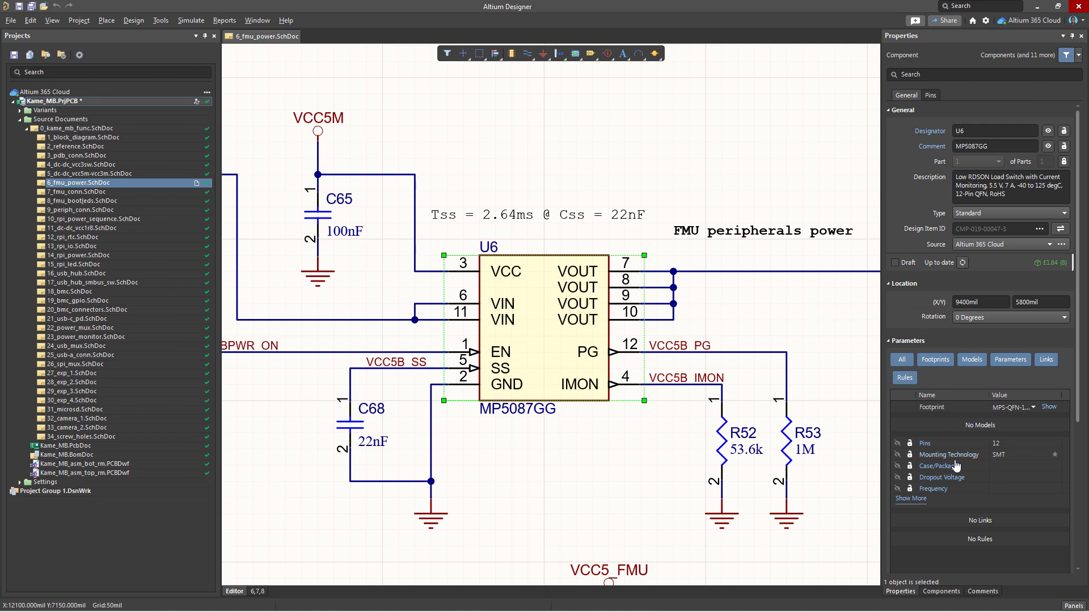
# Place a new area comment around the U6 FMU peripherals power circuit, enclosing C64, C65, C68, R52, R53 and C66
pyautogui.click(981, 592)
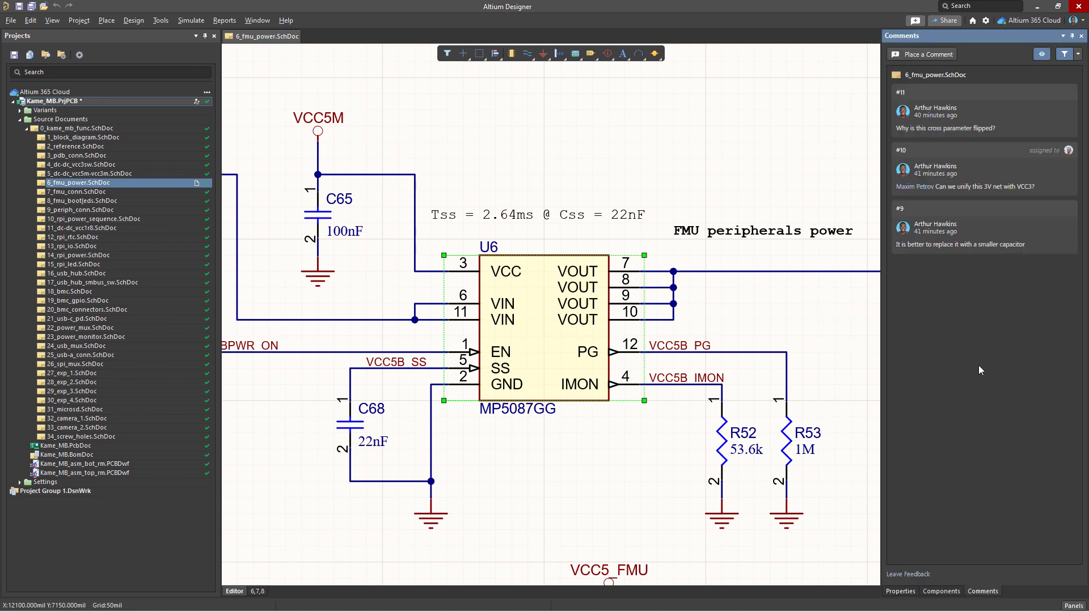
pyautogui.click(953, 55)
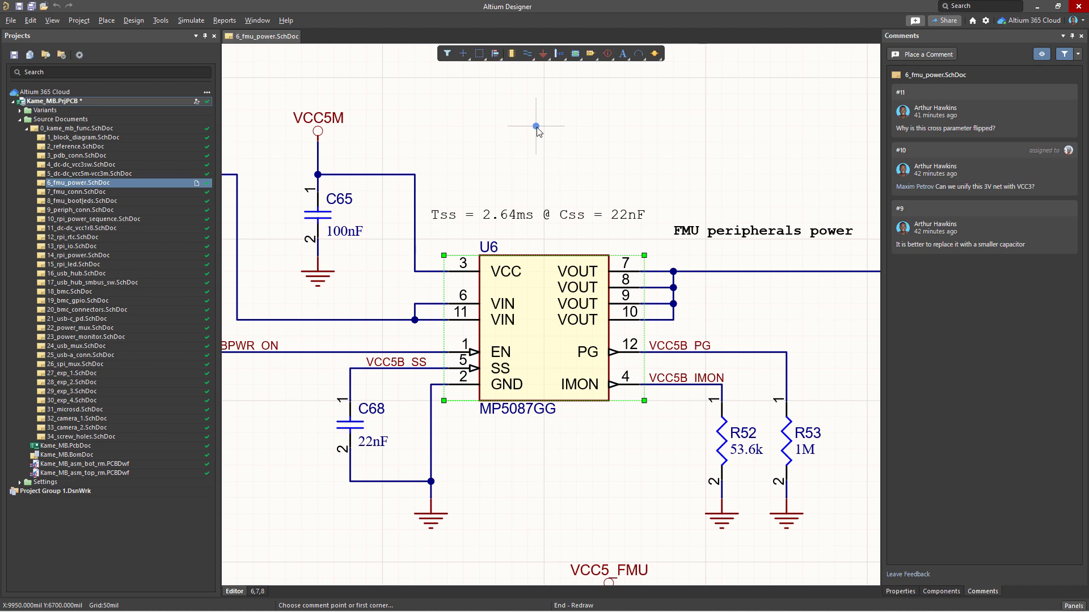
pyautogui.keyDown('ctrl'); pyautogui.scroll(-4, 532, 321); pyautogui.keyUp('ctrl')
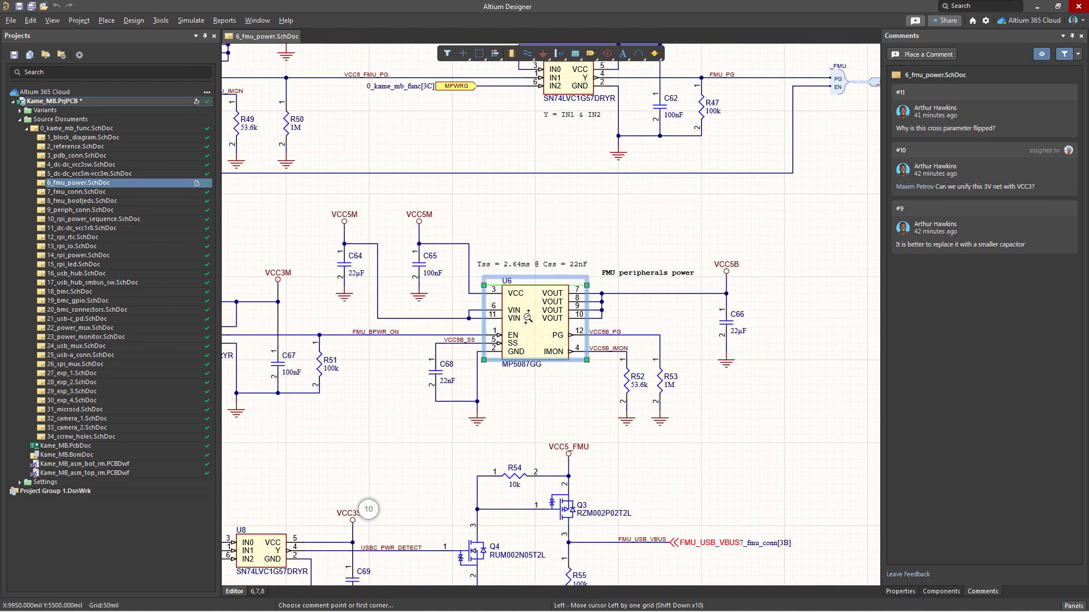
pyautogui.click(333, 194)
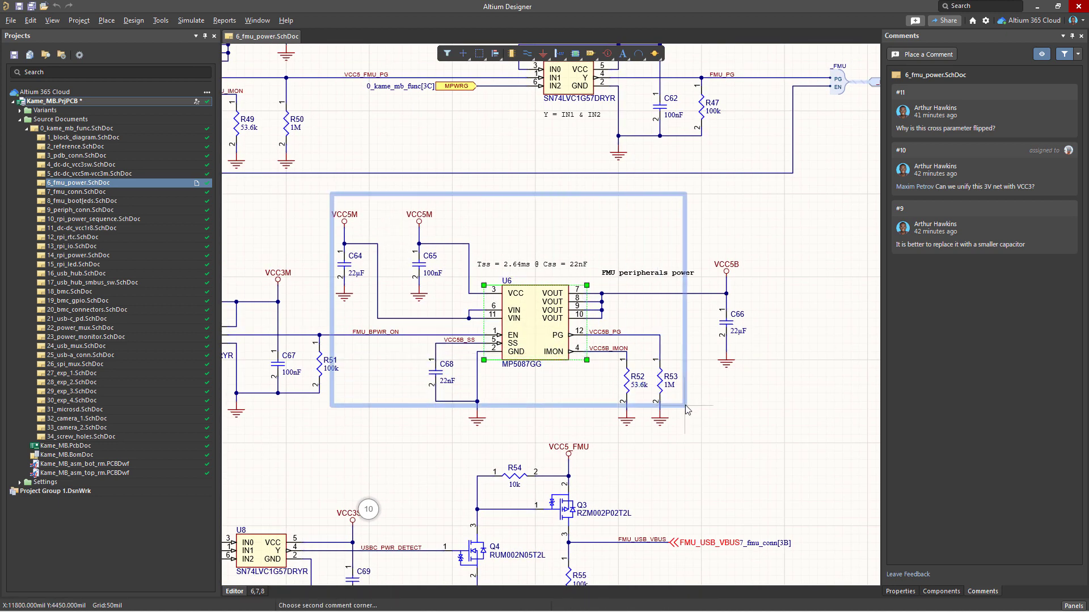
pyautogui.click(756, 442)
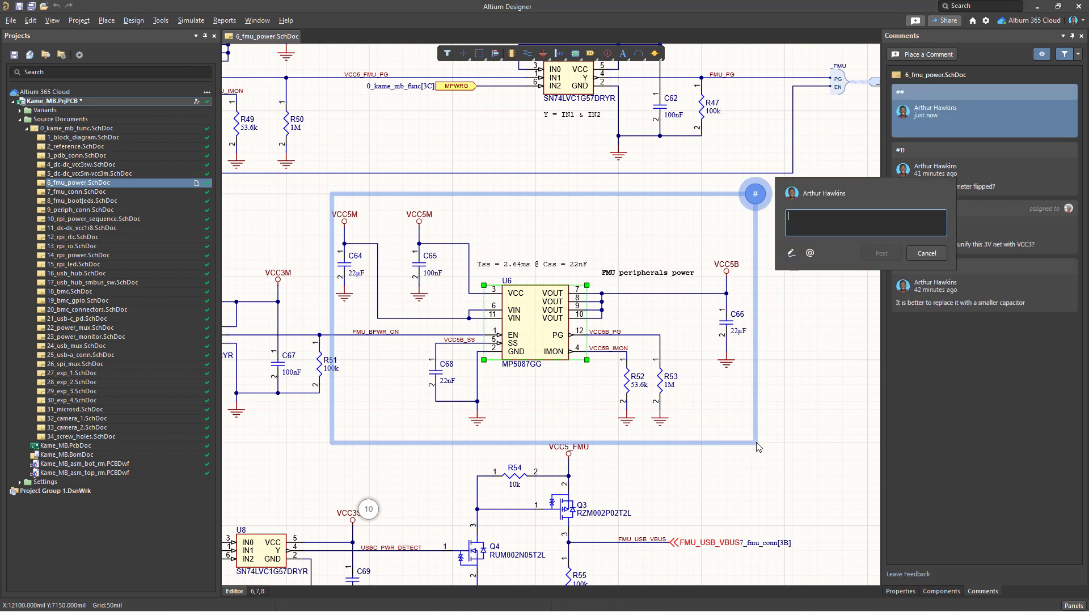
# Write that the MP5087GG has insufficient supplier availability, mention and assign a colleague, and ask for an available alternative with similar characteristics
pyautogui.write('The MP5087GG component in insuff')
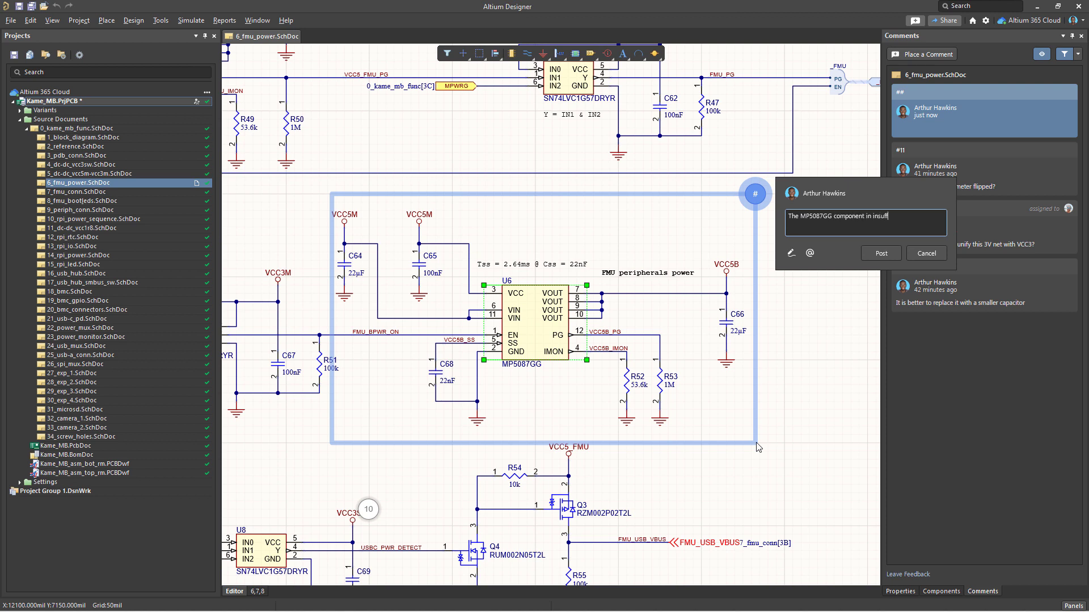
pyautogui.write('icient availability from suppliers. @')
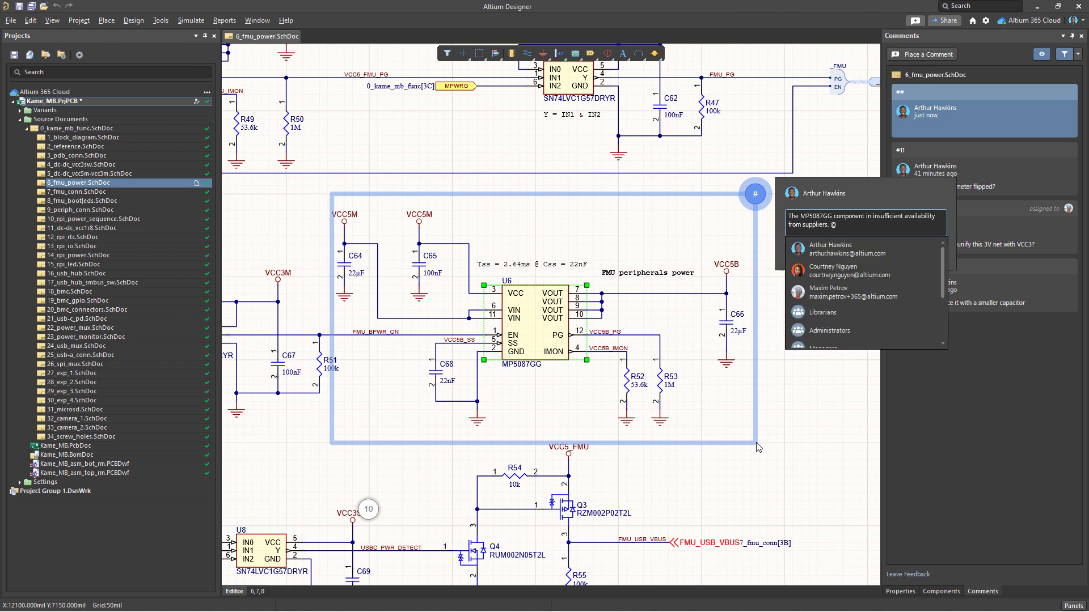
pyautogui.click(876, 272)
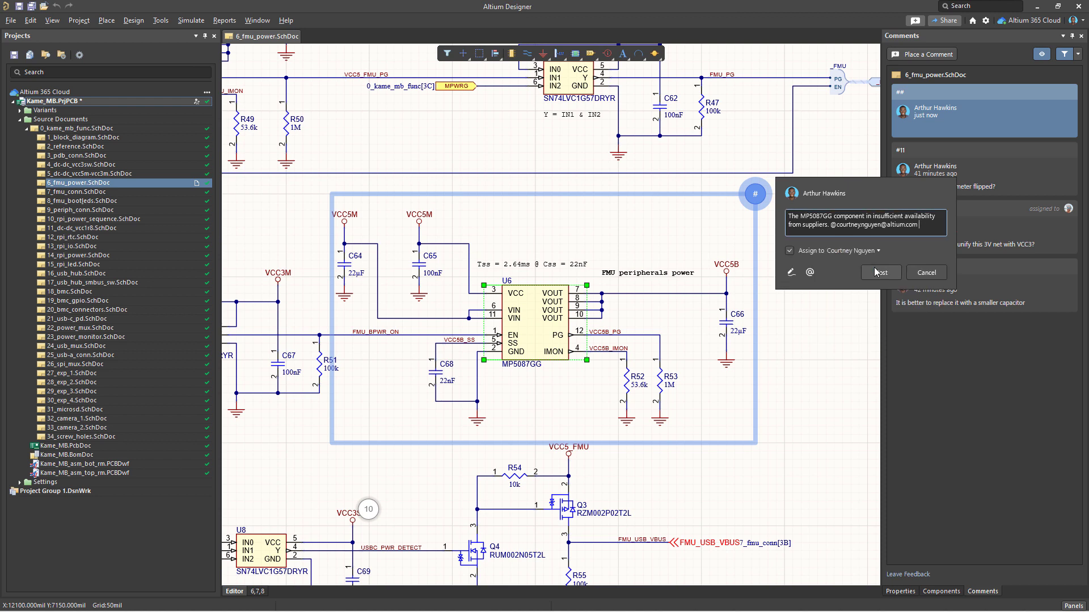
pyautogui.write('can we find an available a')
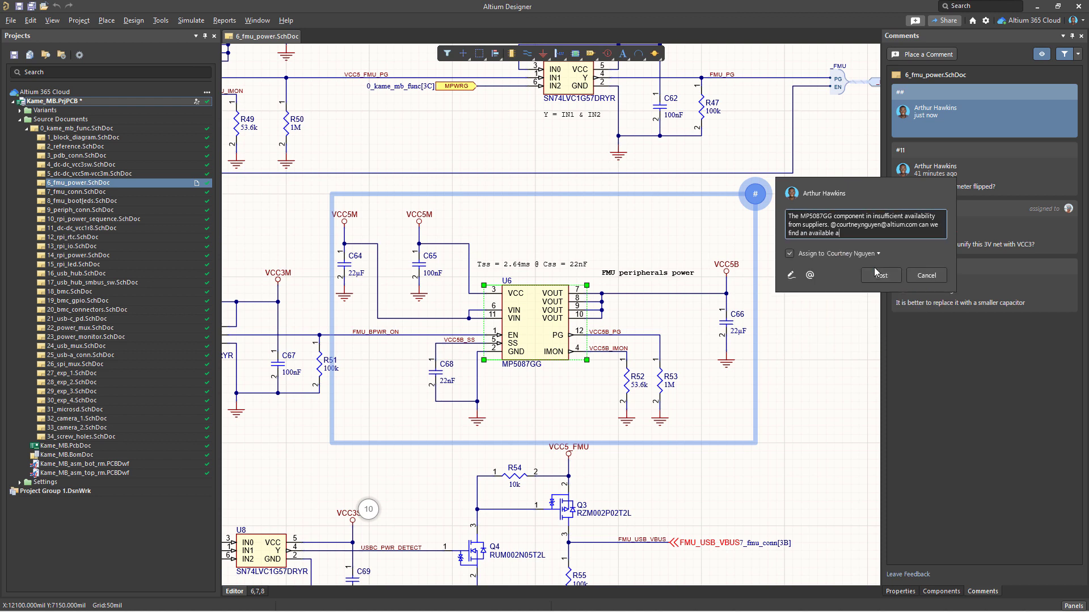
pyautogui.write('lternative with similar characteristics?')
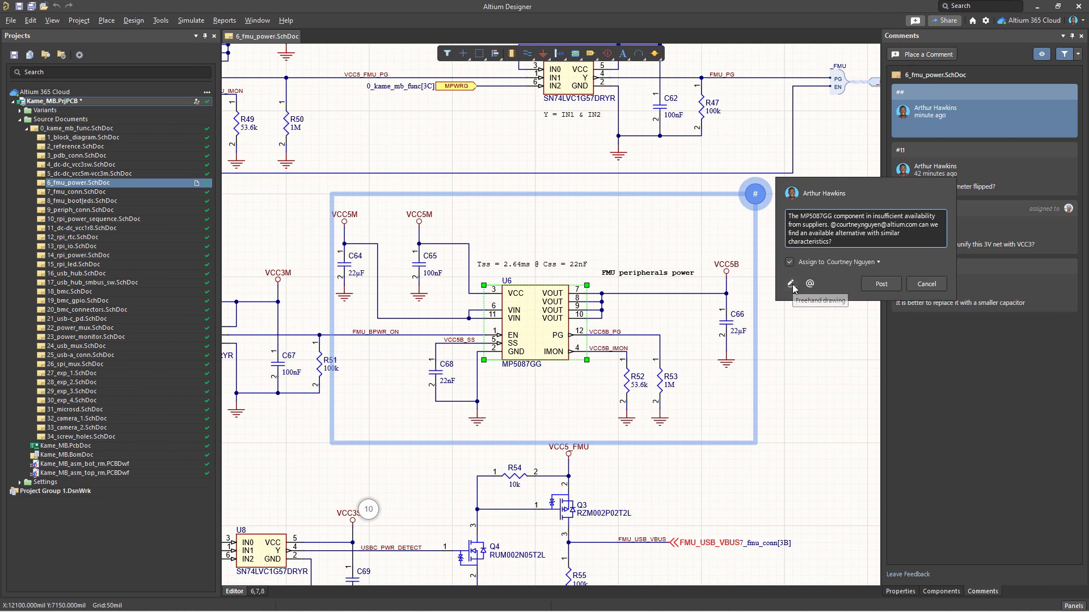
# Circle the "Tss = 2.64ms @ Css = 22nF" note above U6 with a freehand drawing and post the comment
pyautogui.hotkey('ctrl', 'Return')
pyautogui.moveTo(474, 271)
pyautogui.mouseDown()
pyautogui.moveTo(572, 277)
pyautogui.moveTo(600, 269)
pyautogui.moveTo(602, 257)
pyautogui.moveTo(534, 232)
pyautogui.moveTo(503, 235)
pyautogui.moveTo(478, 274)
pyautogui.mouseUp()
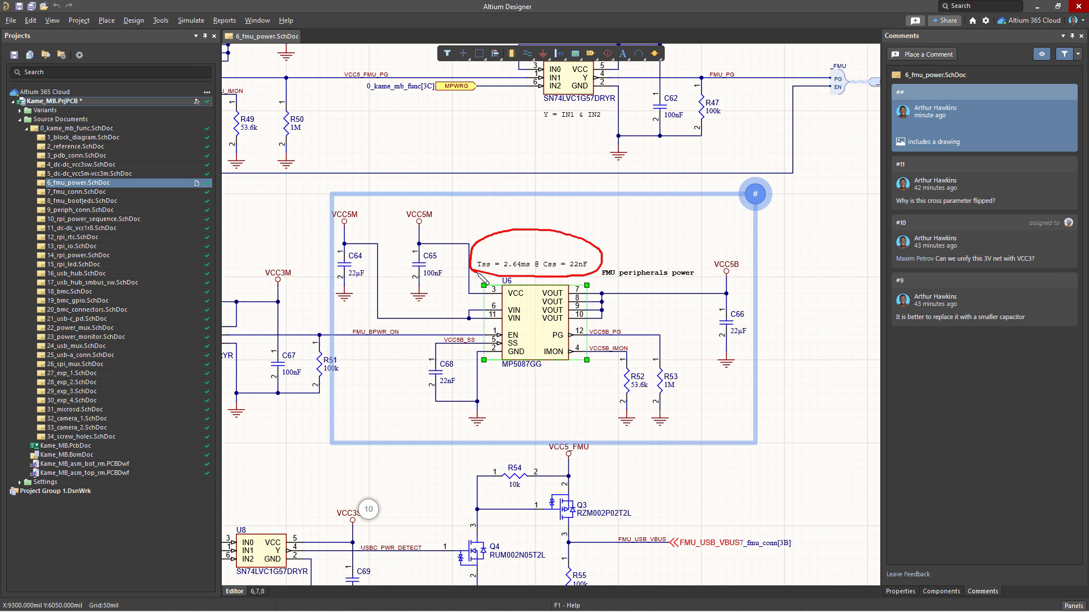
pyautogui.press('Escape')
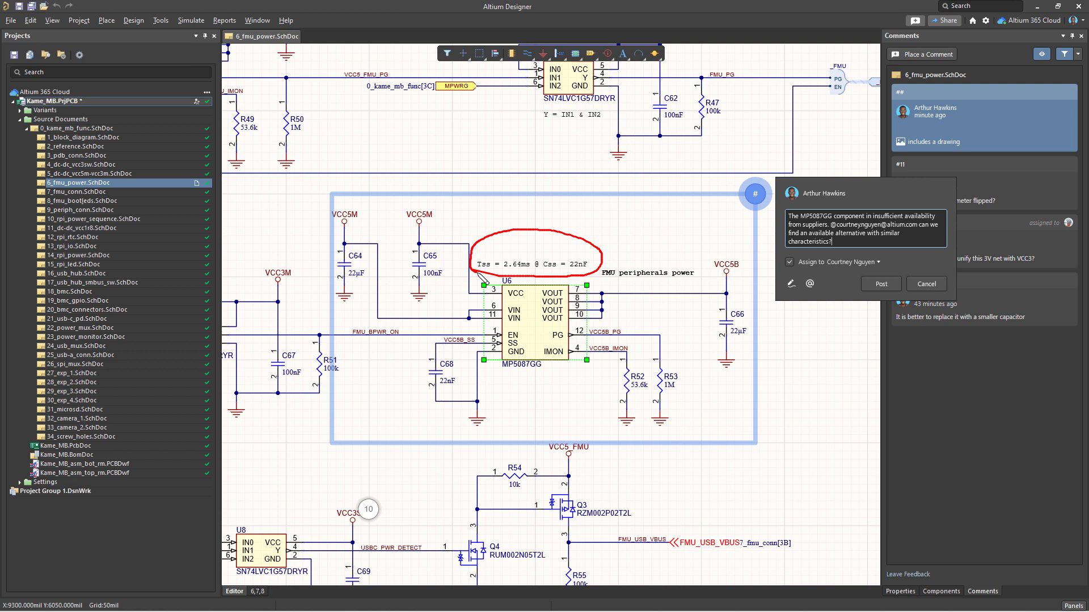
pyautogui.click(868, 285)
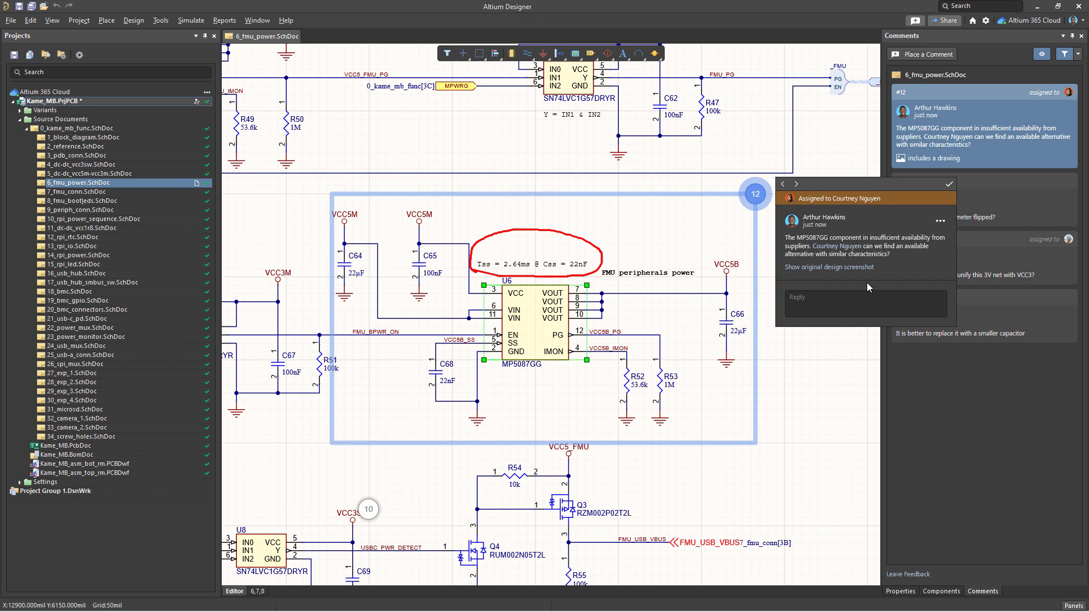
# Review the posted comment's options and its original design screenshot
pyautogui.click(940, 221)
pyautogui.click(935, 270)
pyautogui.moveTo(871, 272)
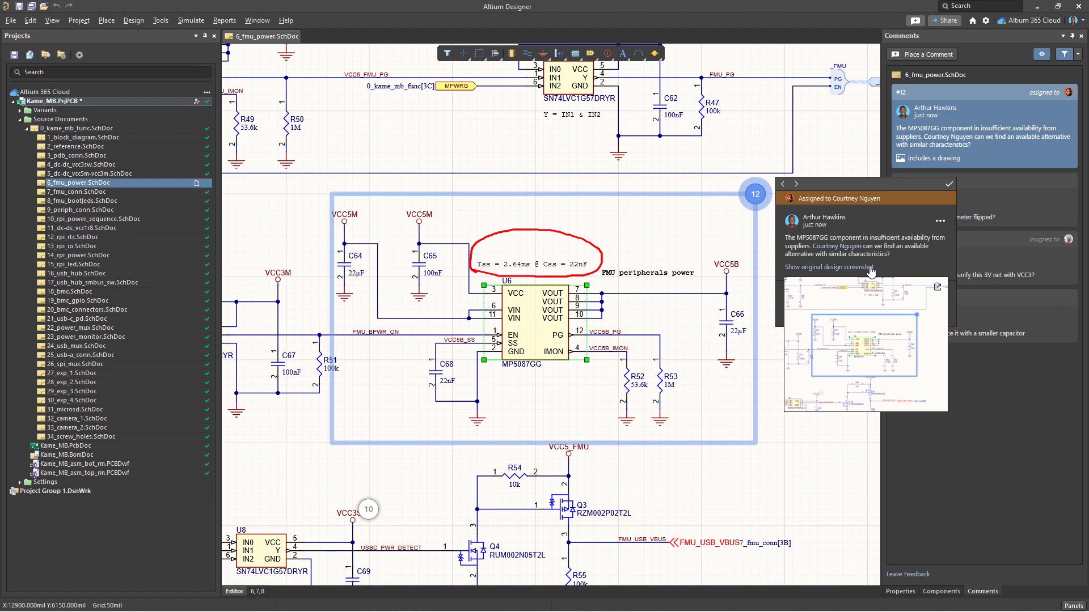
pyautogui.click(936, 288)
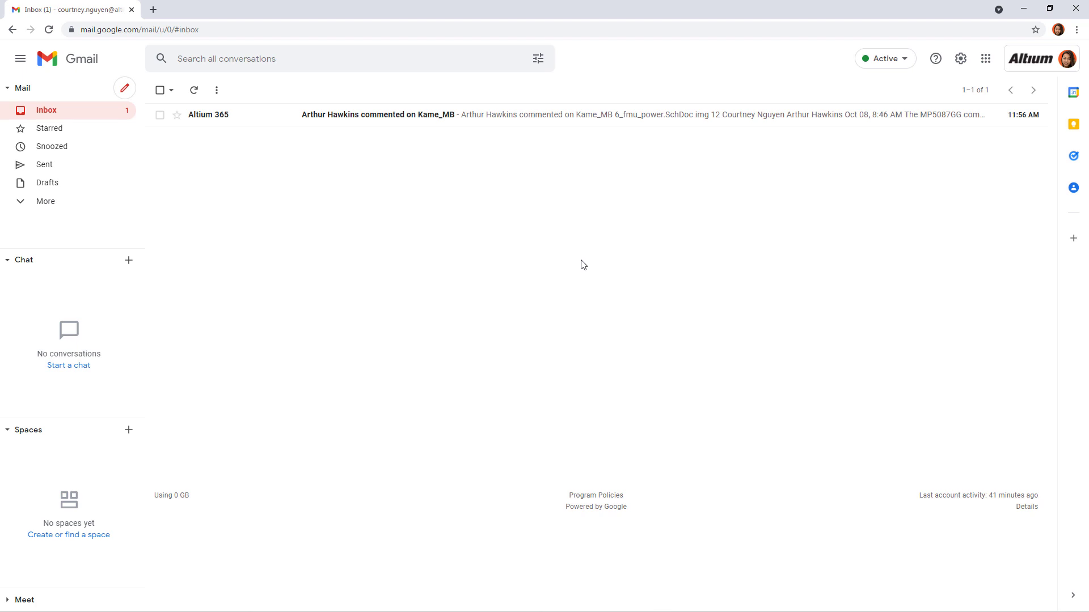
# Open Kame_MB in the Altium 365 web viewer from its Gmail comment notification and filter the comments to My (you are involved in)
pyautogui.click(568, 117)
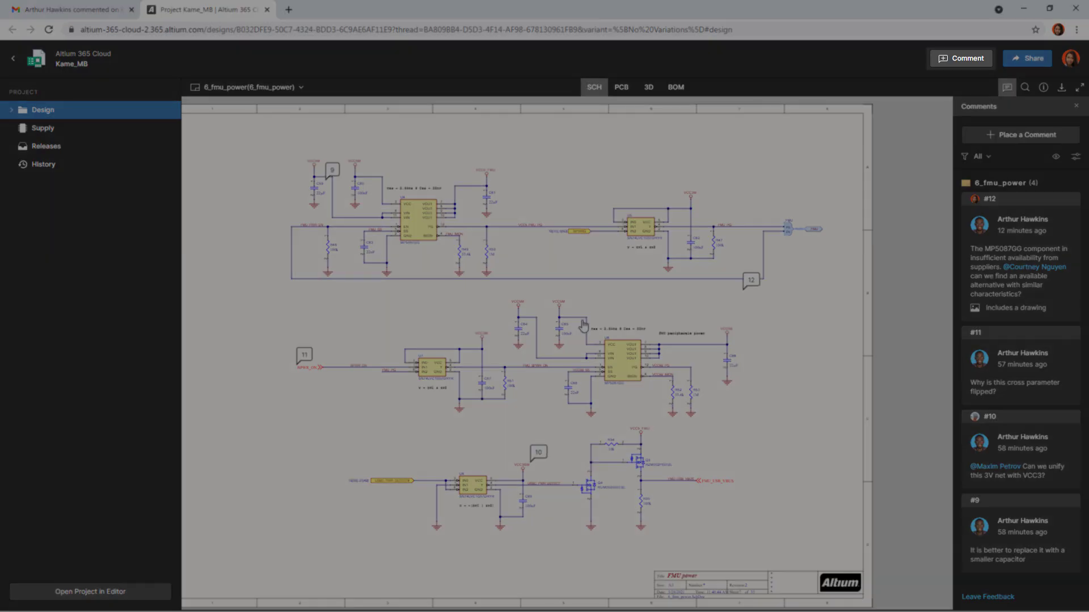
pyautogui.hotkey('alt', 'c')
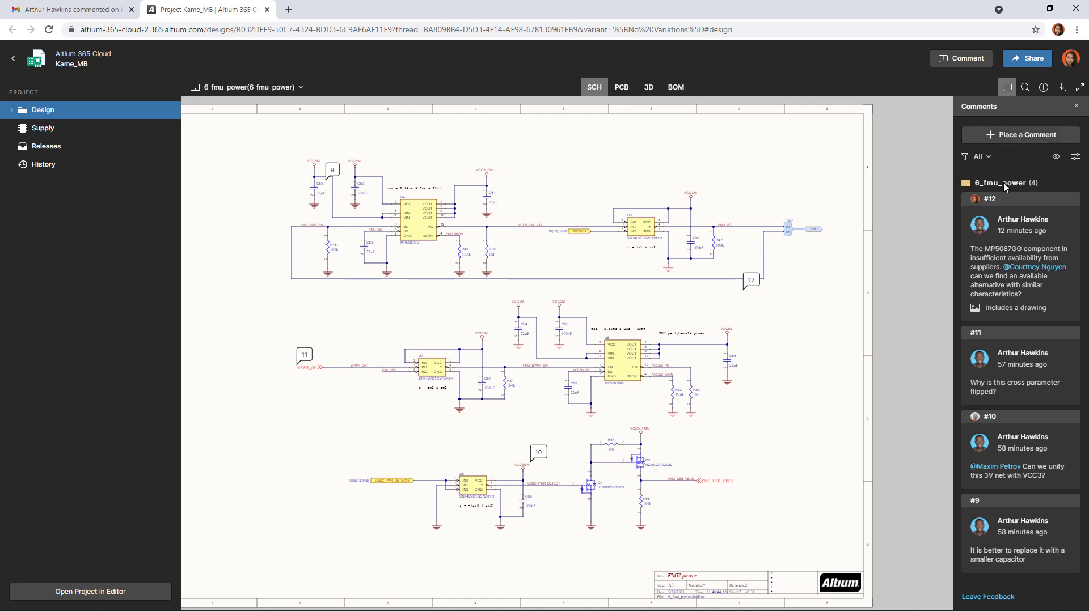
pyautogui.click(988, 157)
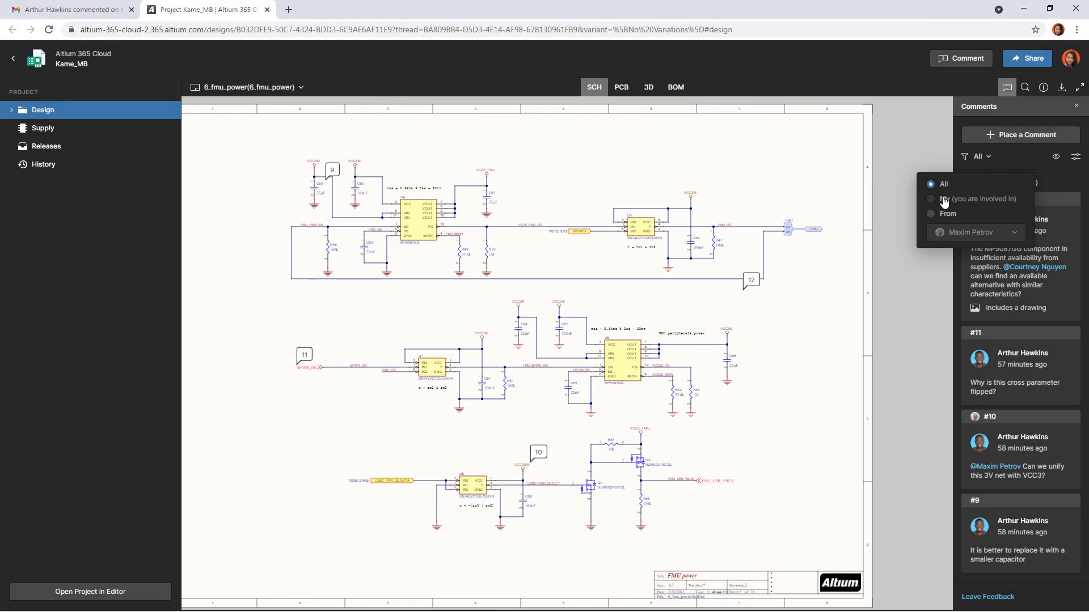
pyautogui.click(944, 201)
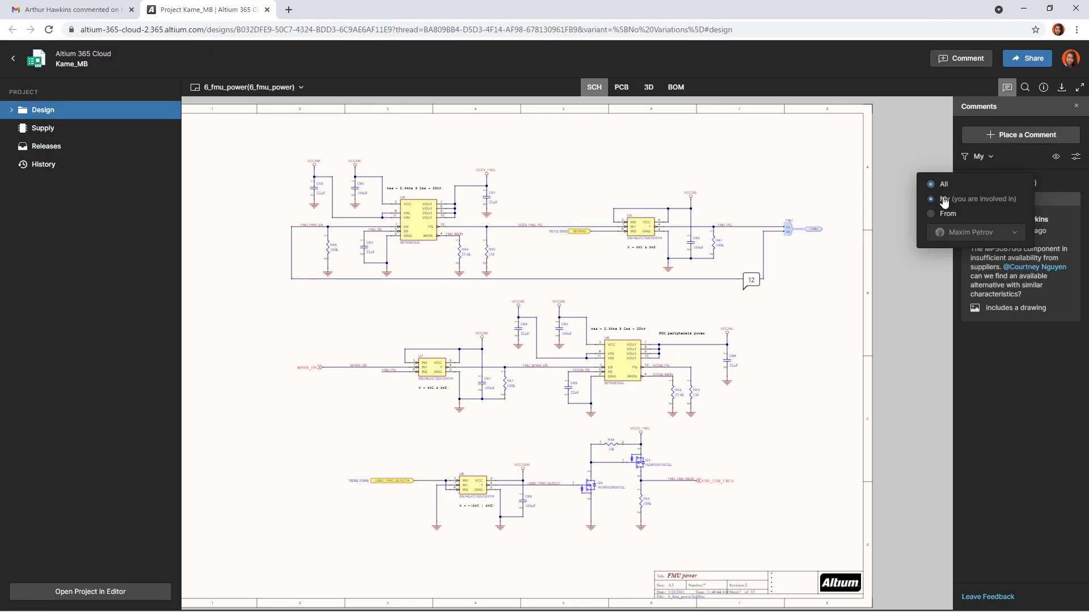
pyautogui.click(908, 195)
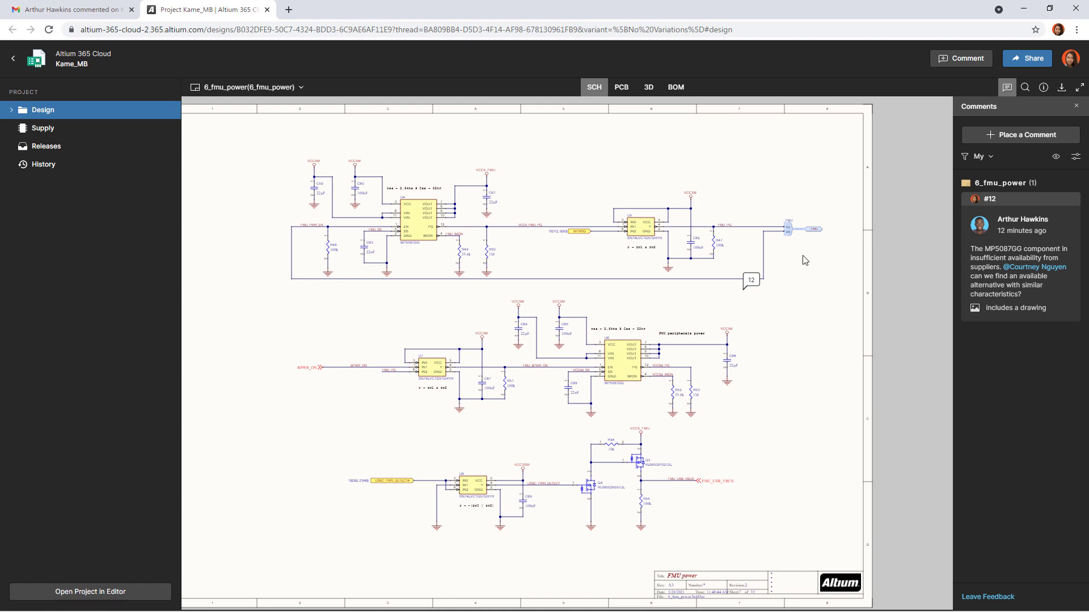
# Reply to comment #12 with "I have one suggestion! I'll change the schematic sheet in a few minutes"
pyautogui.click(751, 284)
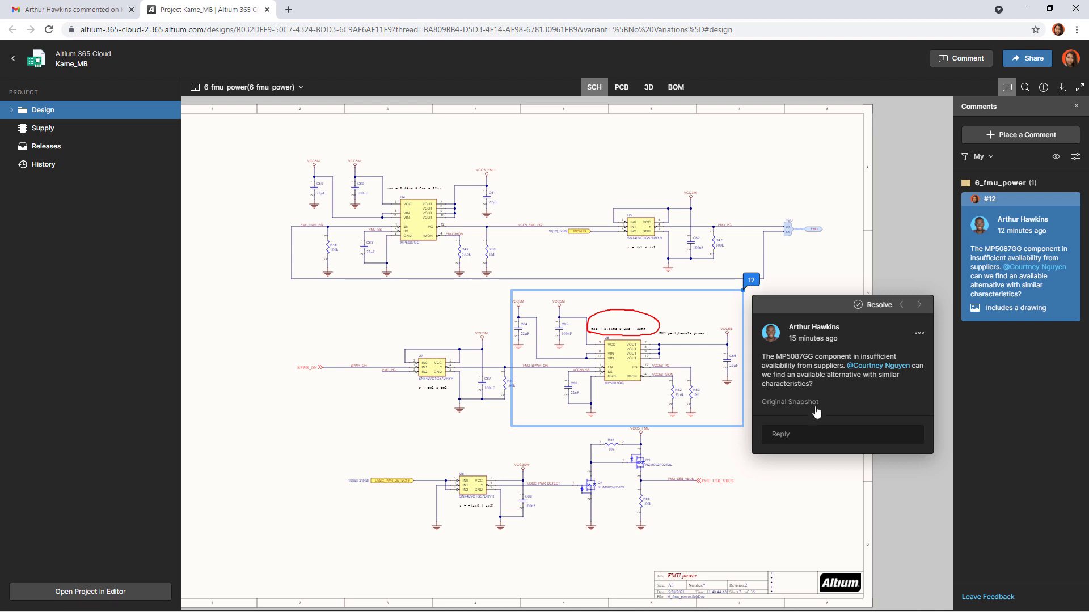
pyautogui.click(816, 434)
pyautogui.write("I have one suggestion! I'll change the schematic sheet in a few minutes")
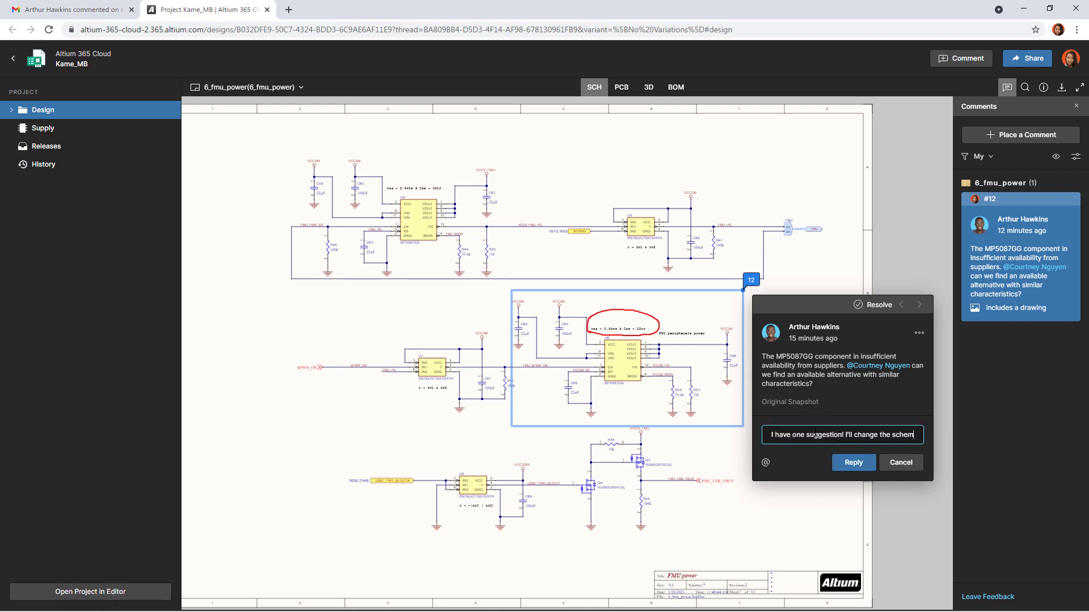
pyautogui.click(840, 471)
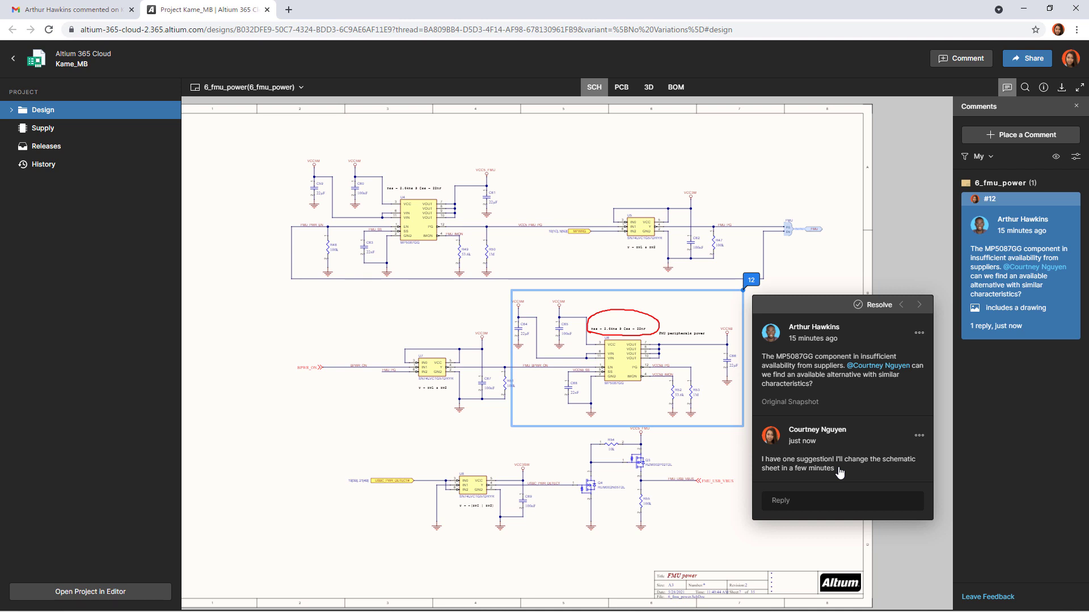
# Resolve comment #12 and turn off the Unresolved only filter to list resolved comments
pyautogui.click(876, 306)
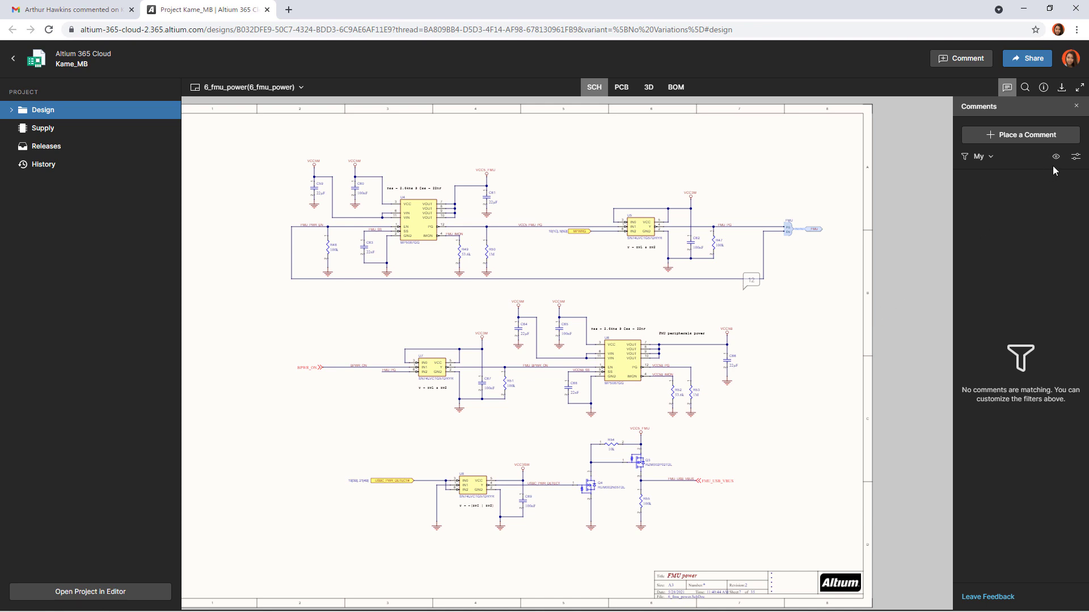
pyautogui.click(1074, 158)
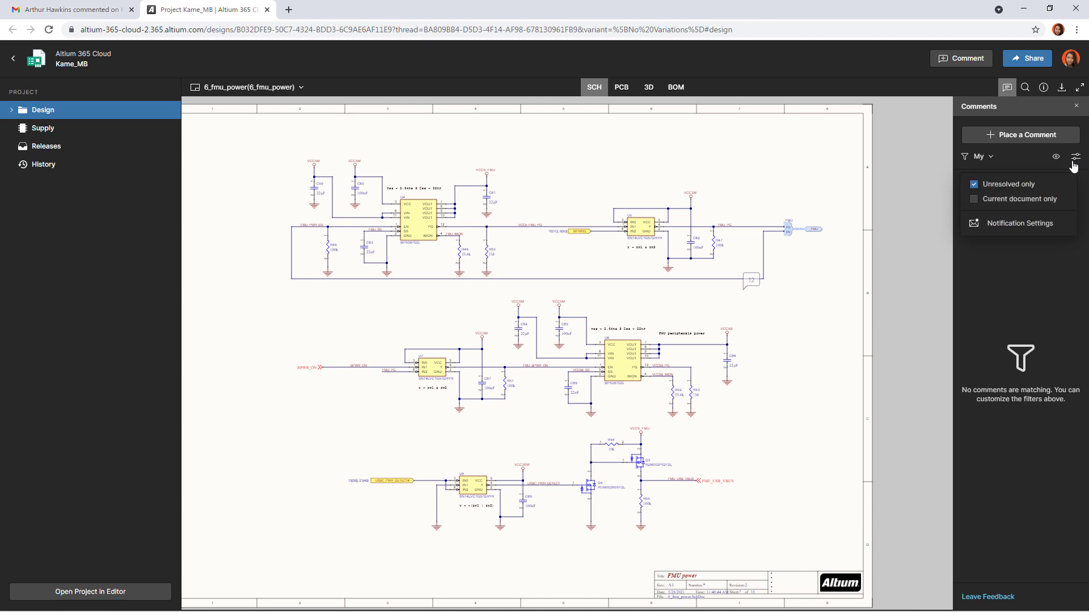
pyautogui.click(1024, 187)
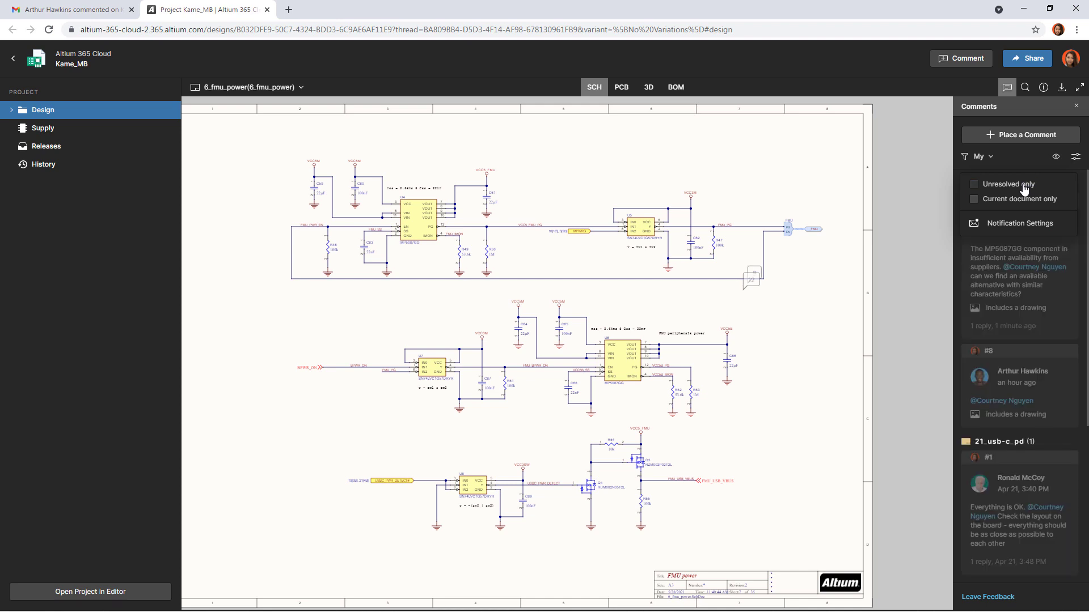